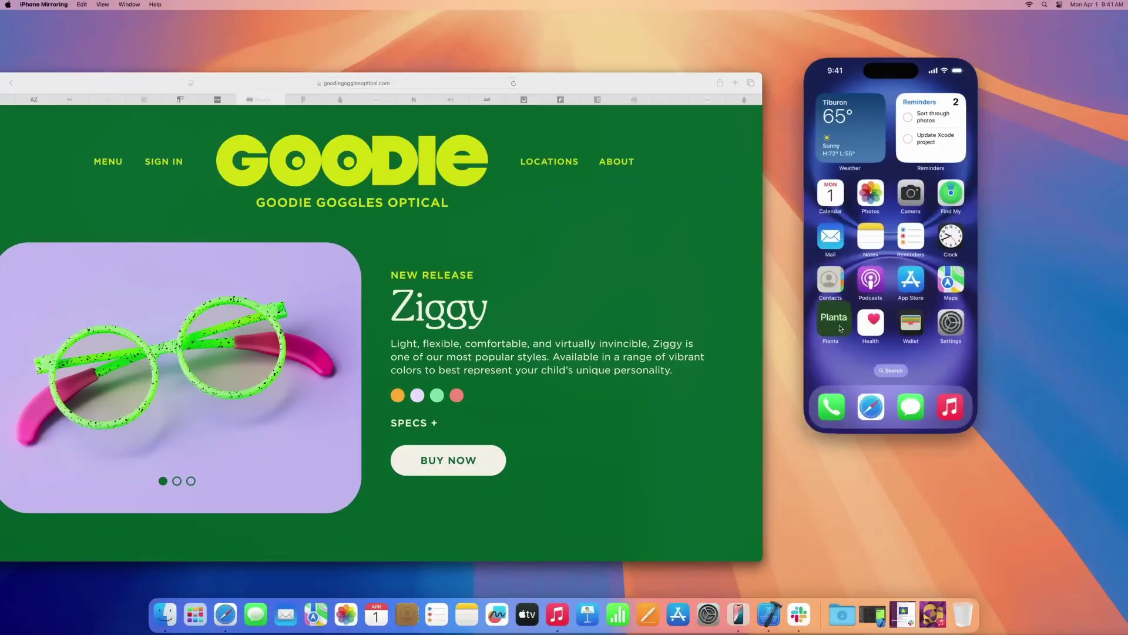
left_click(840, 329)
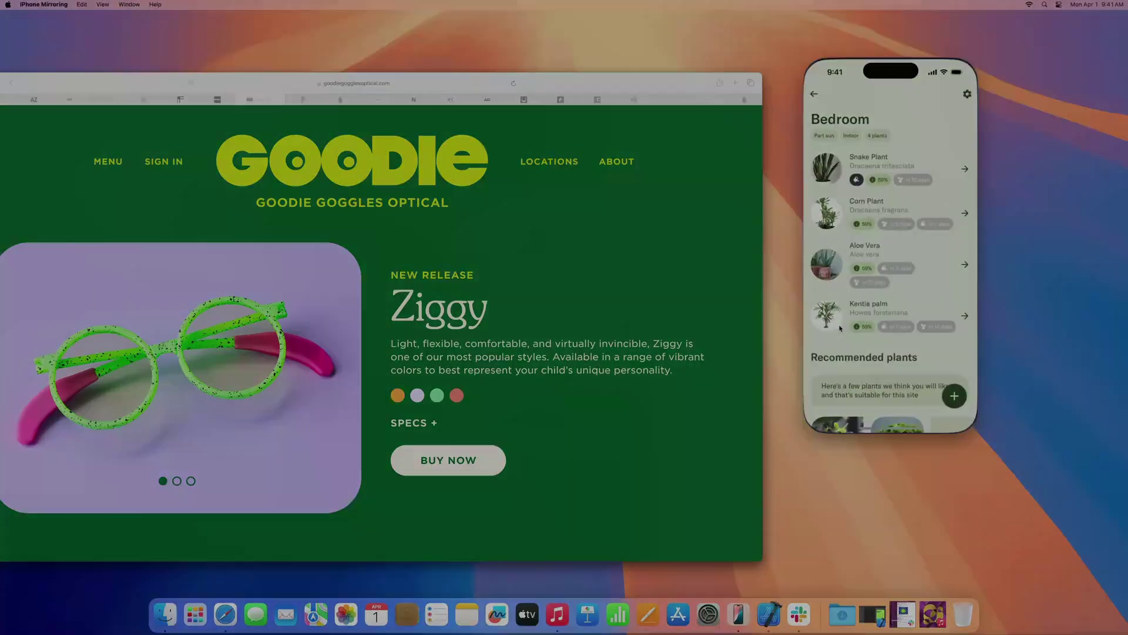